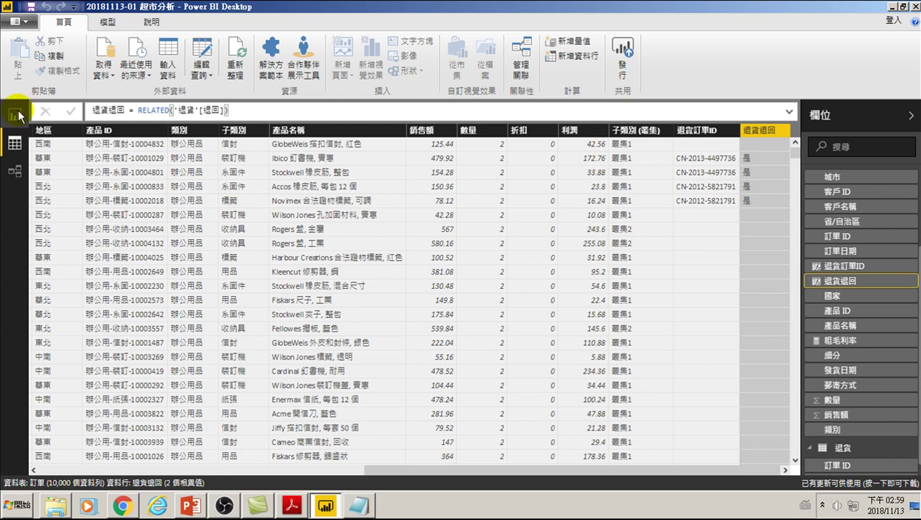
Step: Switch to Report view to show the 子產品毛利率 page with its margin tables
{"action": "left_click", "coordinate": [16, 113]}
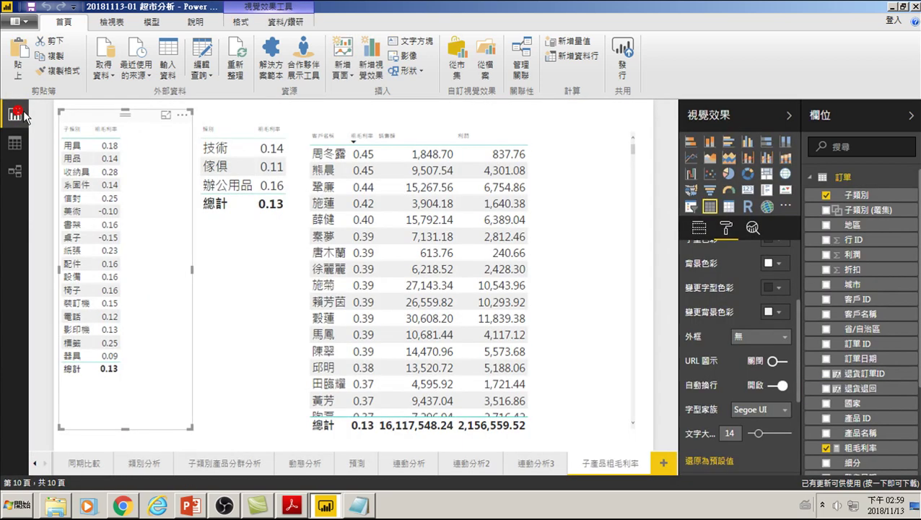
Step: Add a new blank page, then select the yearly sales column chart on the first page to copy
{"action": "left_click", "coordinate": [662, 464]}
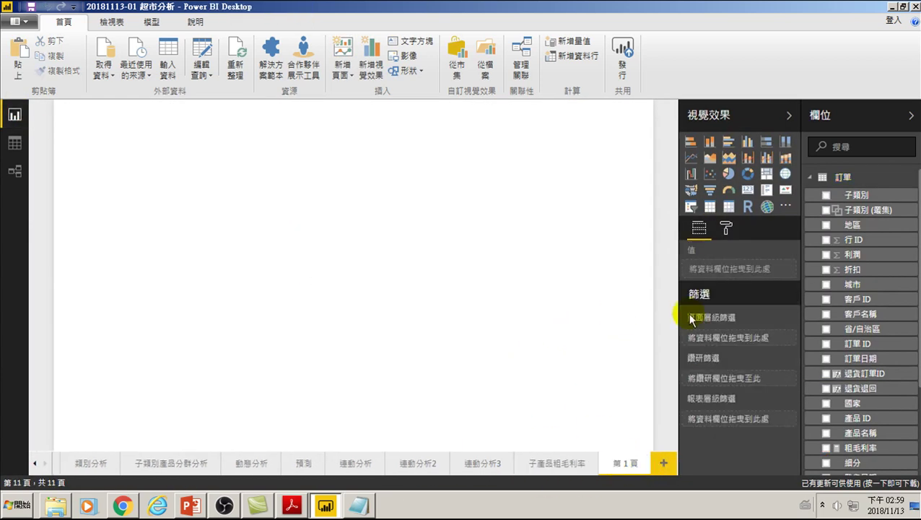
{"action": "scroll", "coordinate": [854, 301], "scroll_direction": "down", "scroll_amount": 3}
{"action": "scroll", "coordinate": [854, 303], "scroll_direction": "down", "scroll_amount": 2}
{"action": "scroll", "coordinate": [852, 314], "scroll_direction": "up", "scroll_amount": 5}
{"action": "scroll", "coordinate": [852, 315], "scroll_direction": "down", "scroll_amount": 3}
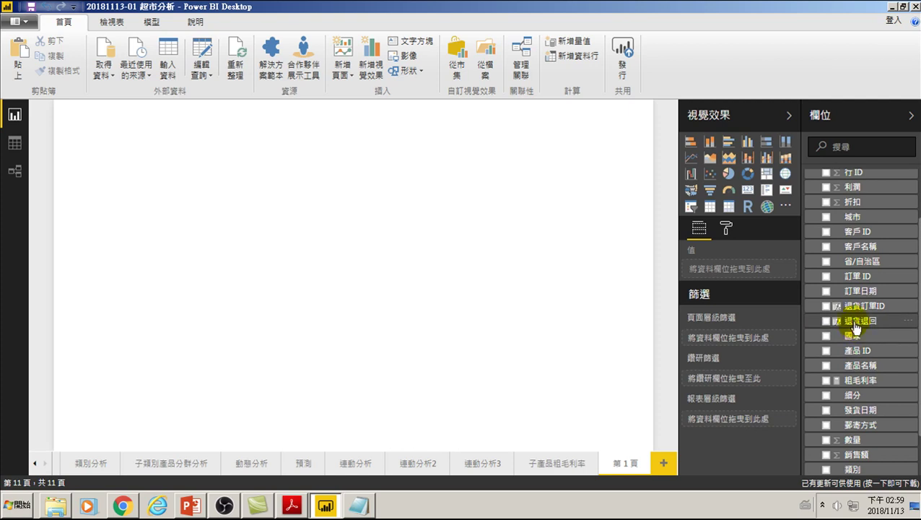
{"action": "scroll", "coordinate": [853, 347], "scroll_direction": "down", "scroll_amount": 2}
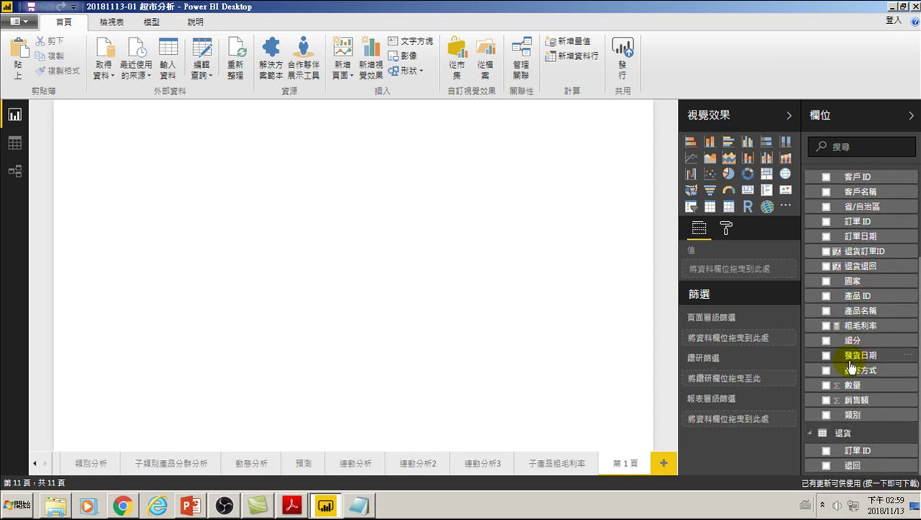
{"action": "scroll", "coordinate": [866, 232], "scroll_direction": "up", "scroll_amount": 2}
{"action": "scroll", "coordinate": [866, 233], "scroll_direction": "up", "scroll_amount": 1}
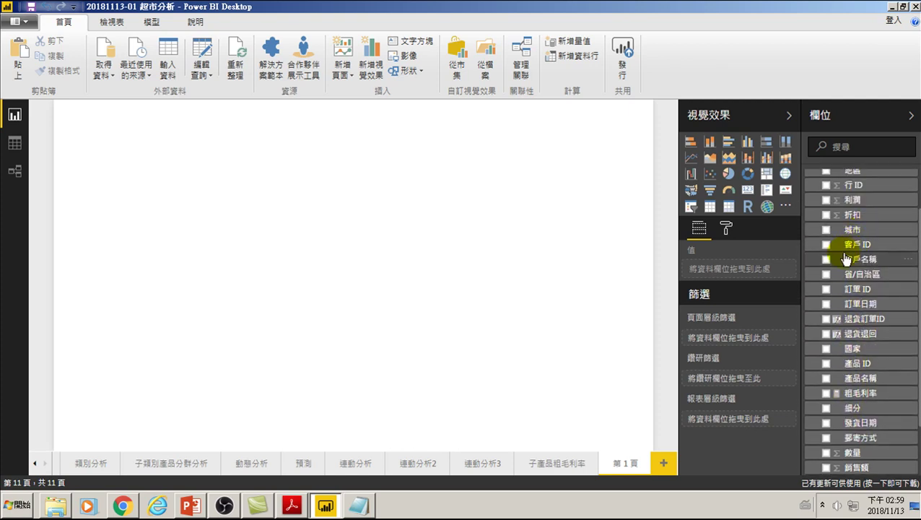
{"action": "left_click", "coordinate": [35, 462]}
{"action": "left_click", "coordinate": [35, 463]}
{"action": "left_click", "coordinate": [86, 463]}
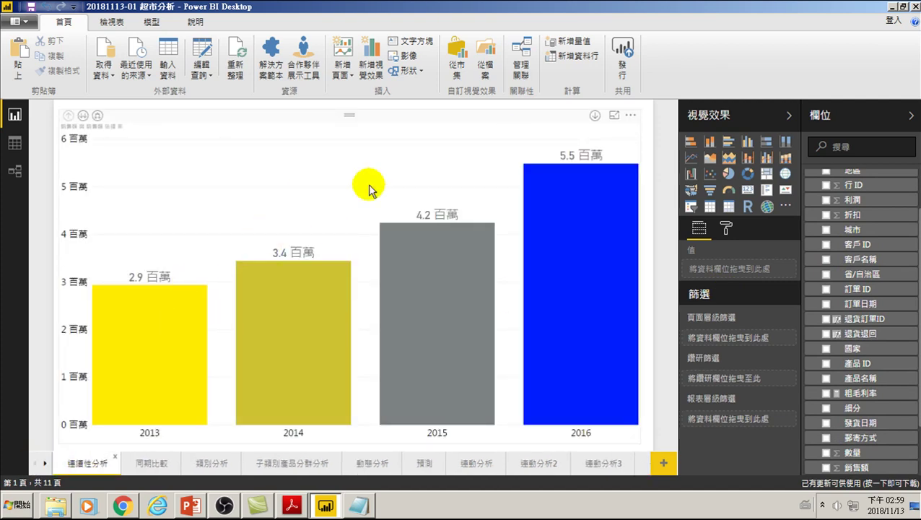
{"action": "left_click", "coordinate": [356, 121]}
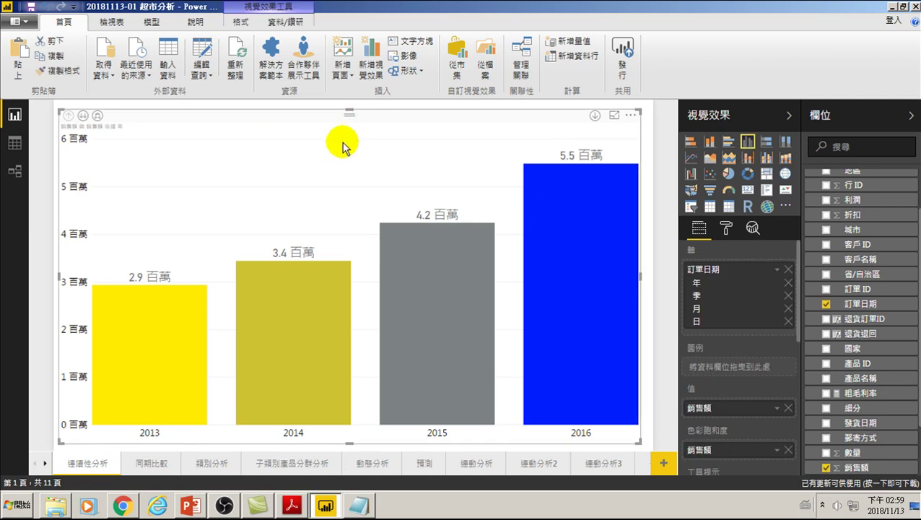
Step: Paste the 2013–2016 sales chart onto the new 第 1 頁 page and narrow it leftward
{"action": "left_click", "coordinate": [47, 466]}
{"action": "left_click", "coordinate": [614, 465]}
{"action": "left_click", "coordinate": [298, 257]}
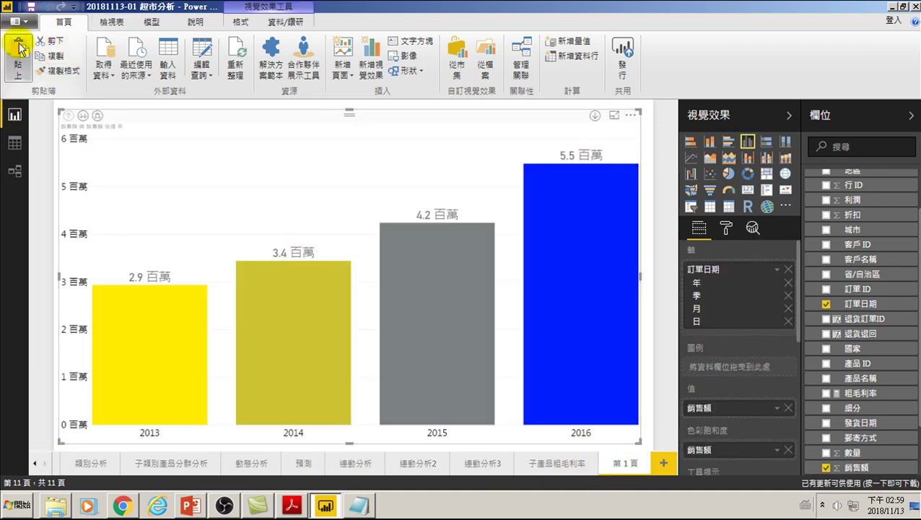
{"action": "mouse_move", "coordinate": [639, 441]}
{"action": "left_mouse_down"}
{"action": "mouse_move", "coordinate": [314, 420]}
{"action": "mouse_move", "coordinate": [296, 449]}
{"action": "left_mouse_up"}
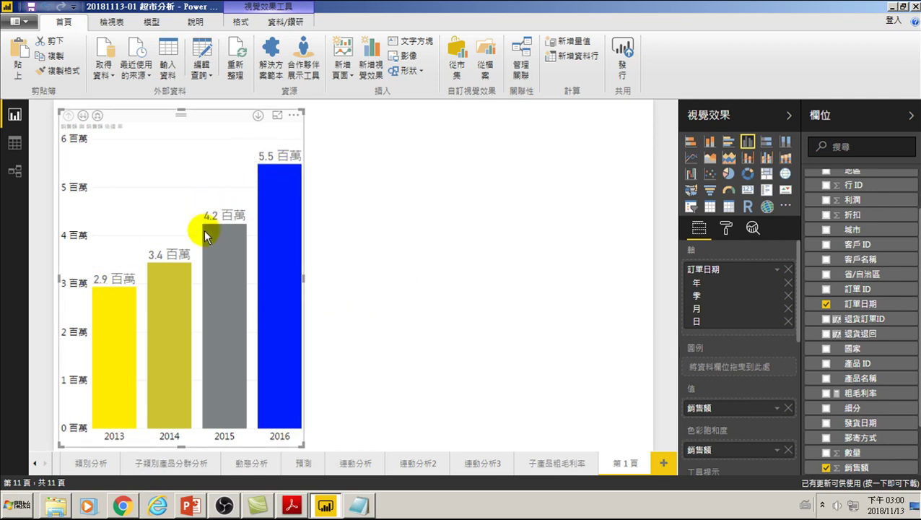
Step: Add a small table of 銷售額 by 退貨退回 beside the chart, sized to fit its columns
{"action": "left_click", "coordinate": [370, 191]}
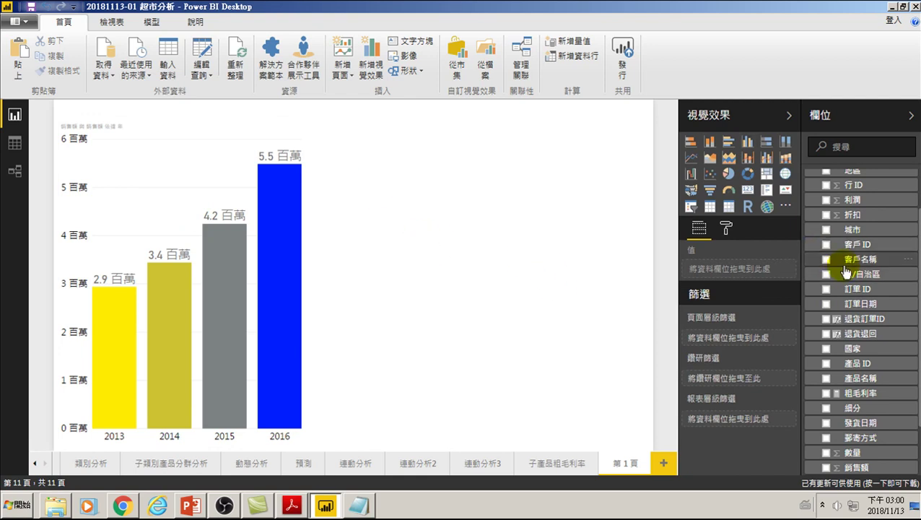
{"action": "scroll", "coordinate": [841, 235], "scroll_direction": "up", "scroll_amount": 3}
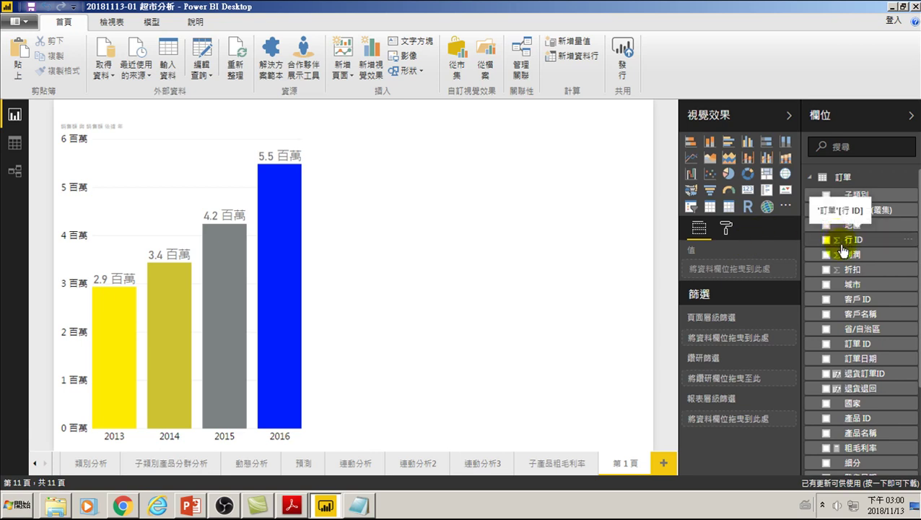
{"action": "scroll", "coordinate": [849, 282], "scroll_direction": "down", "scroll_amount": 3}
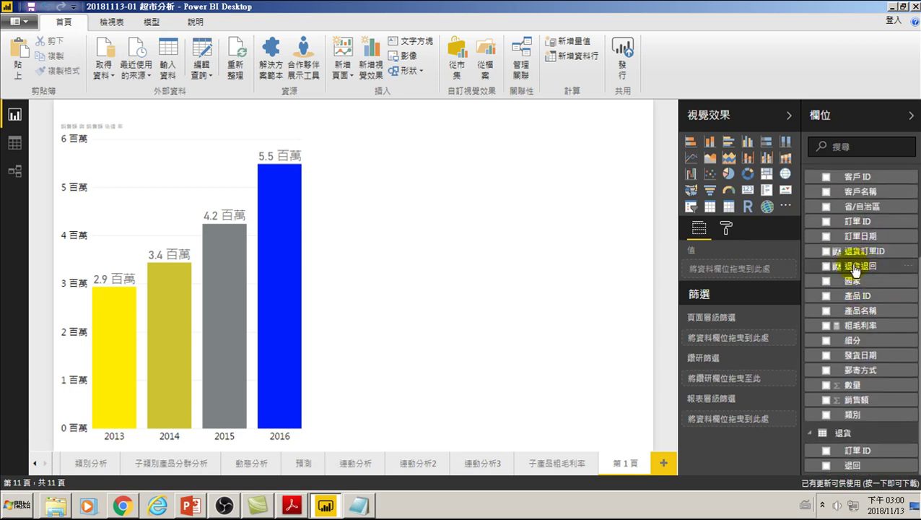
{"action": "left_click", "coordinate": [855, 266]}
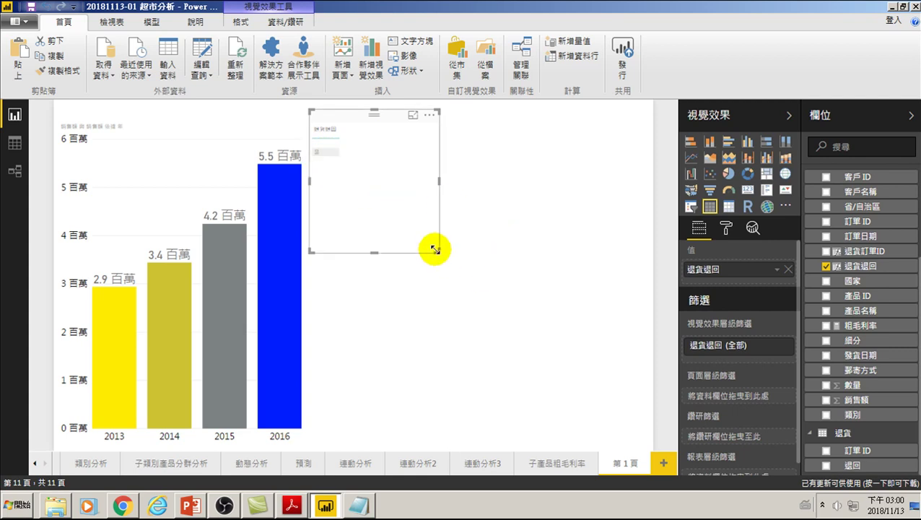
{"action": "left_click_drag", "start_coordinate": [437, 251], "coordinate": [379, 190]}
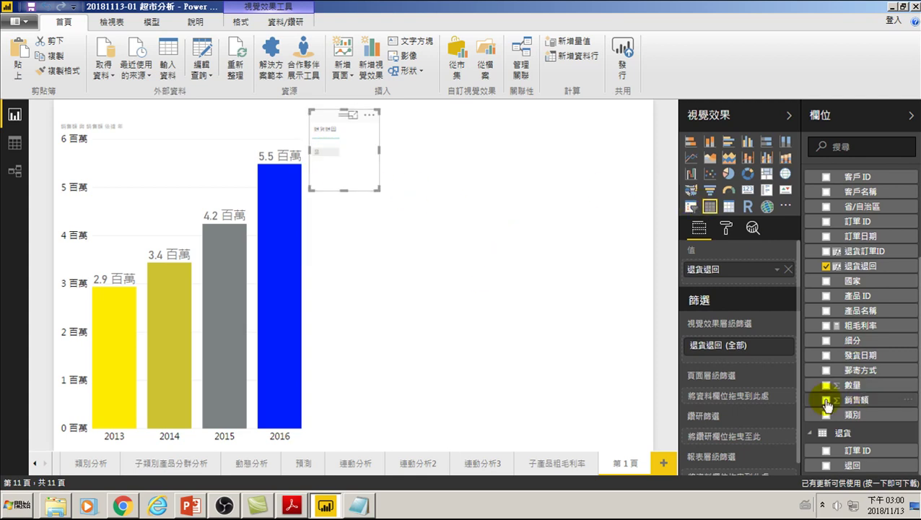
{"action": "left_click", "coordinate": [826, 399]}
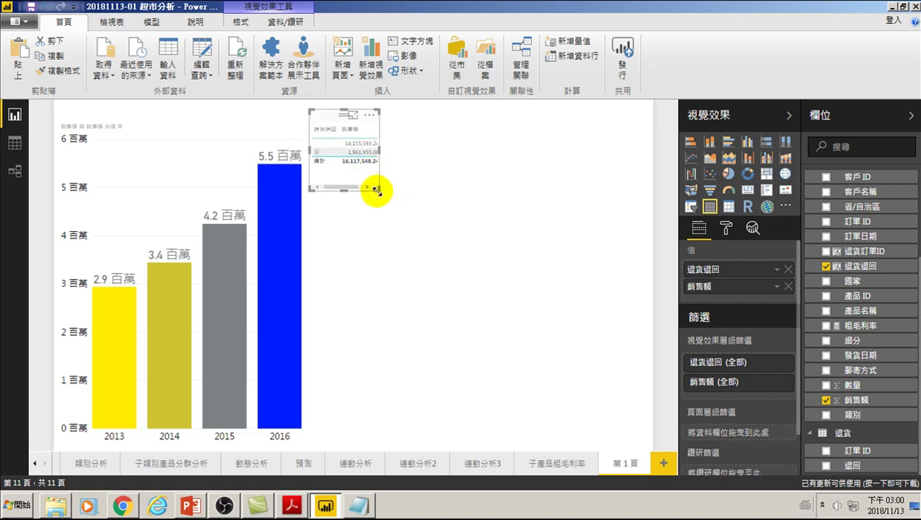
{"action": "left_click_drag", "start_coordinate": [376, 188], "coordinate": [392, 186]}
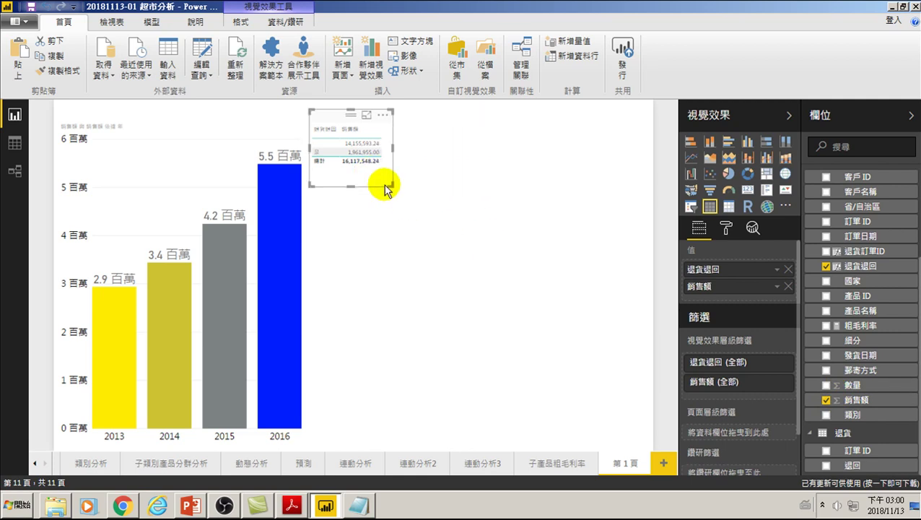
{"action": "left_click", "coordinate": [317, 151]}
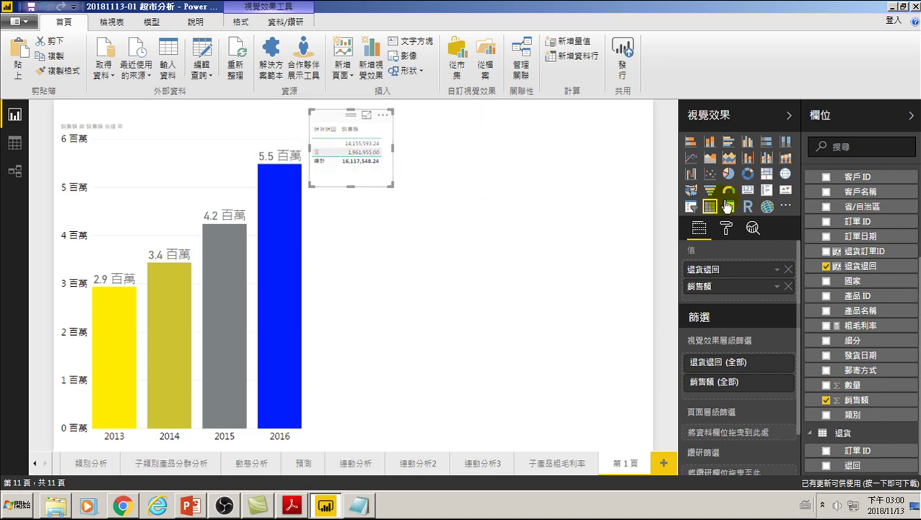
Step: Raise the returns table's text size from 8 to 21 in the Format pane
{"action": "left_click", "coordinate": [726, 229]}
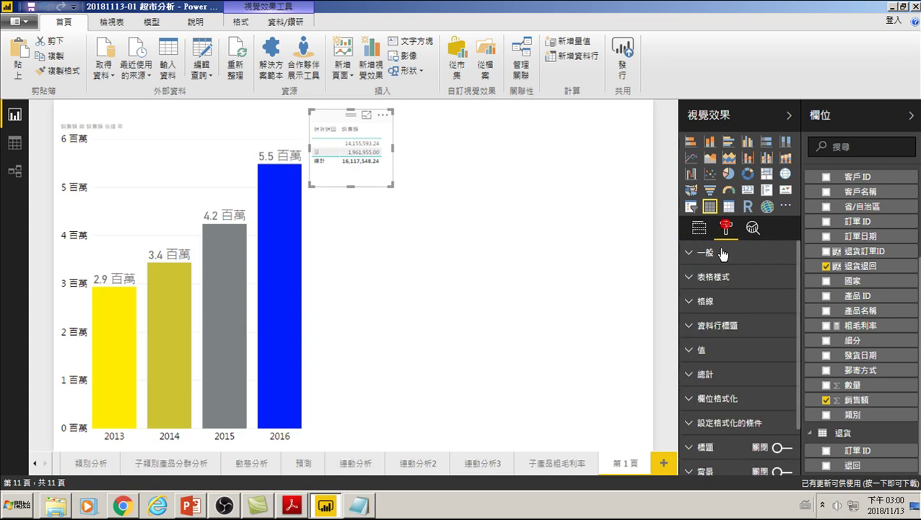
{"action": "left_click", "coordinate": [695, 349]}
{"action": "scroll", "coordinate": [737, 390], "scroll_direction": "down", "scroll_amount": 3}
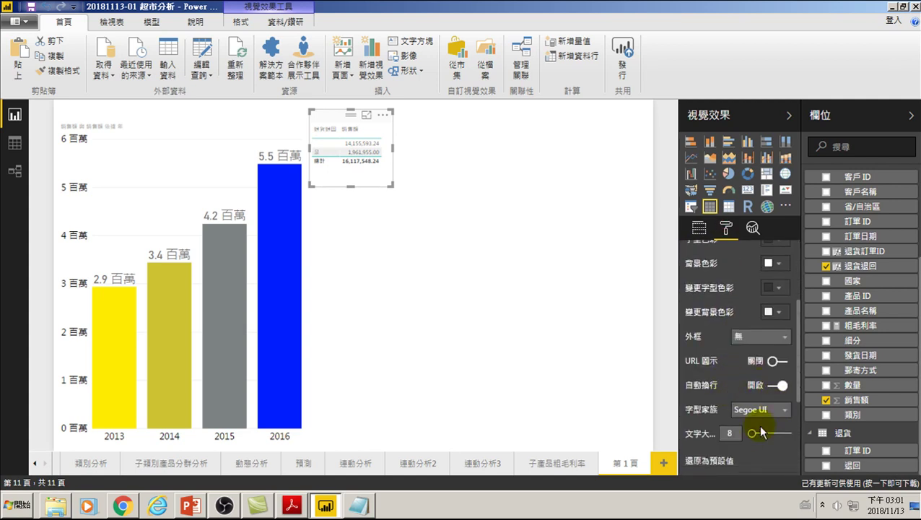
{"action": "left_click_drag", "start_coordinate": [753, 436], "coordinate": [766, 433]}
{"action": "mouse_move", "coordinate": [393, 185]}
{"action": "left_mouse_down"}
{"action": "mouse_move", "coordinate": [459, 247]}
{"action": "mouse_move", "coordinate": [454, 216]}
{"action": "left_mouse_up"}
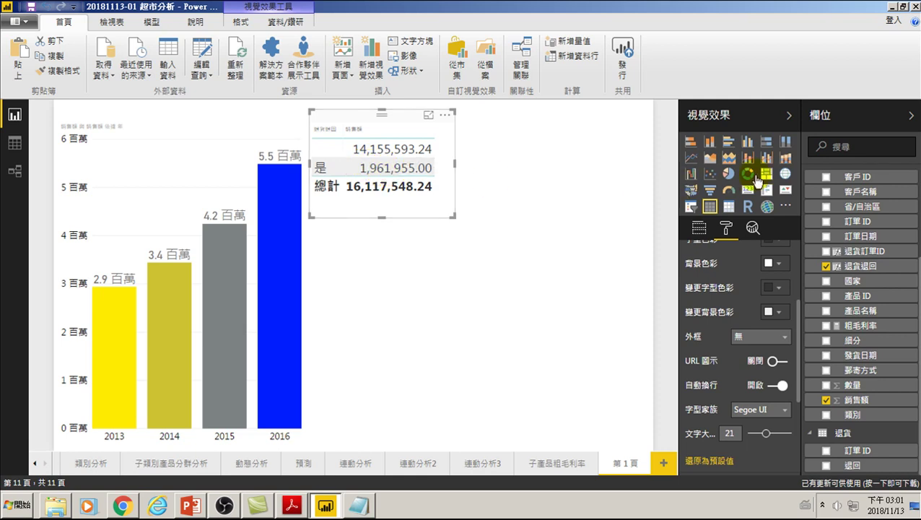
Step: Convert the returns table into a large pie chart with size-21 detail labels
{"action": "left_click", "coordinate": [728, 174]}
{"action": "mouse_move", "coordinate": [455, 215]}
{"action": "left_mouse_down"}
{"action": "mouse_move", "coordinate": [543, 354]}
{"action": "mouse_move", "coordinate": [640, 436]}
{"action": "left_mouse_up"}
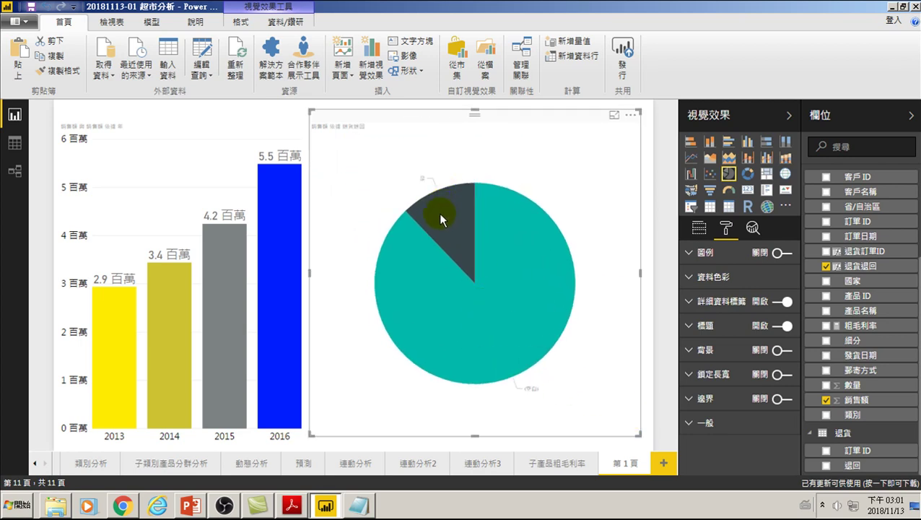
{"action": "left_click", "coordinate": [687, 301]}
{"action": "left_click_drag", "start_coordinate": [764, 403], "coordinate": [768, 398]}
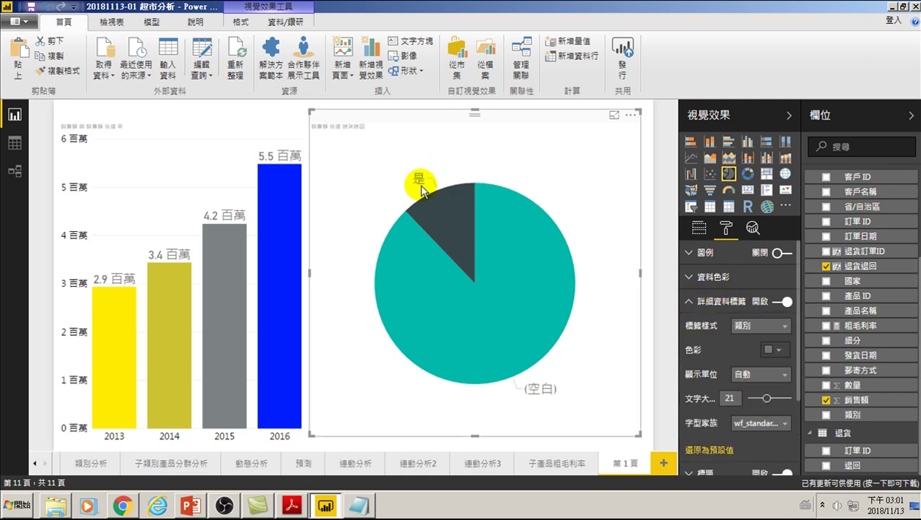
{"action": "left_click", "coordinate": [449, 230]}
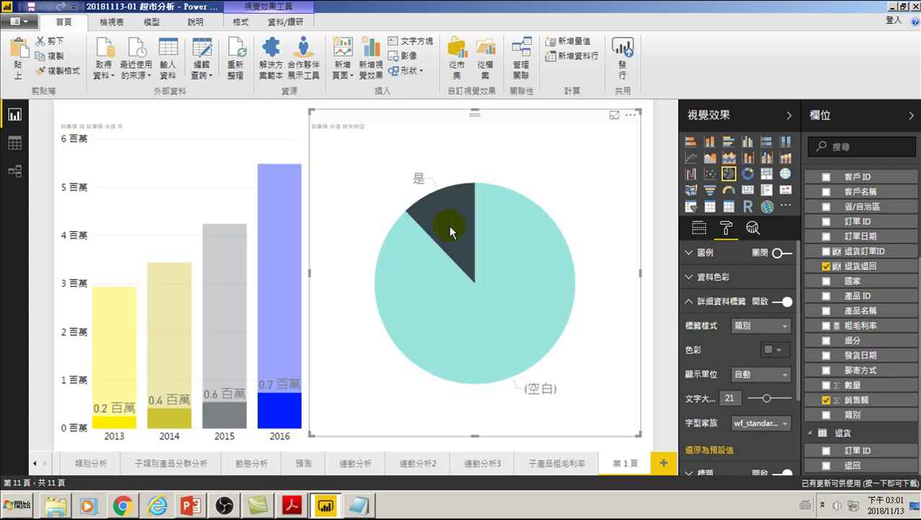
{"action": "mouse_move", "coordinate": [224, 325]}
{"action": "mouse_move", "coordinate": [147, 306]}
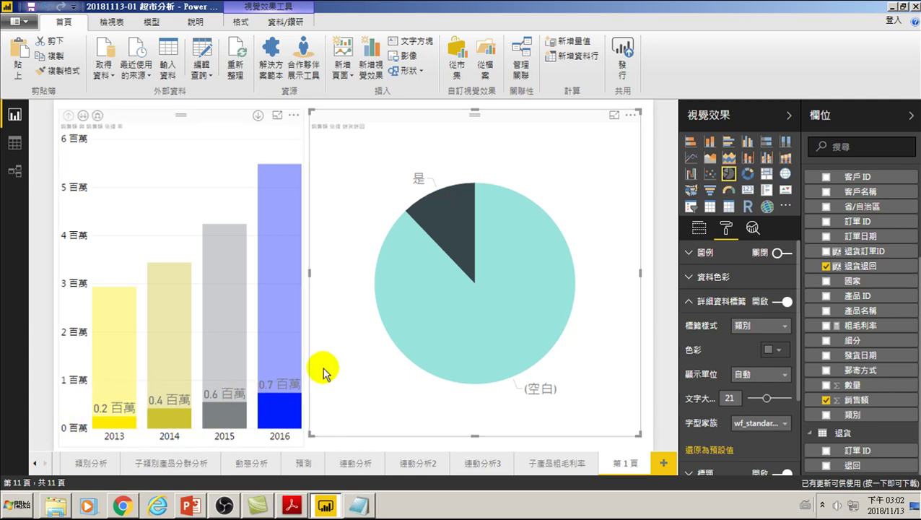
Step: Cross-highlight the columns from the 是 and (空白) slices, ending on unreturned sales of 2.7–4.7 百萬
{"action": "left_click", "coordinate": [493, 309]}
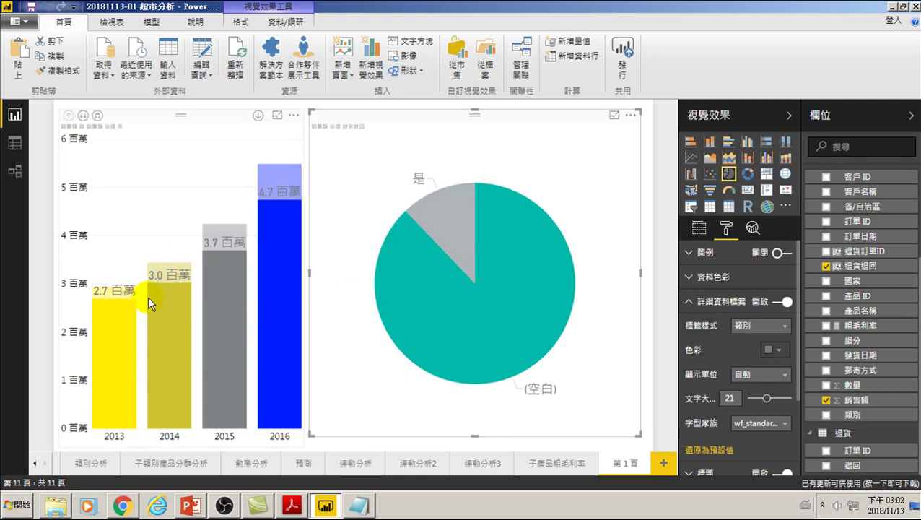
{"action": "left_click", "coordinate": [446, 233]}
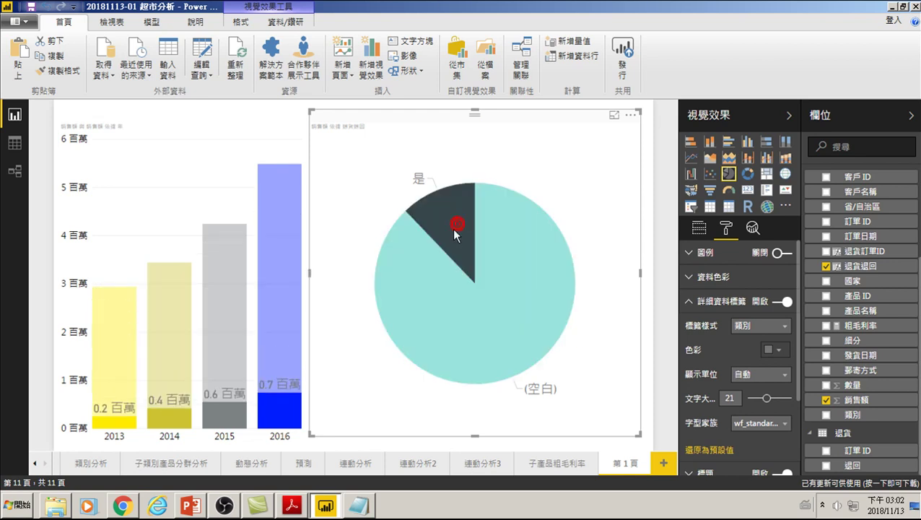
{"action": "left_click", "coordinate": [447, 234]}
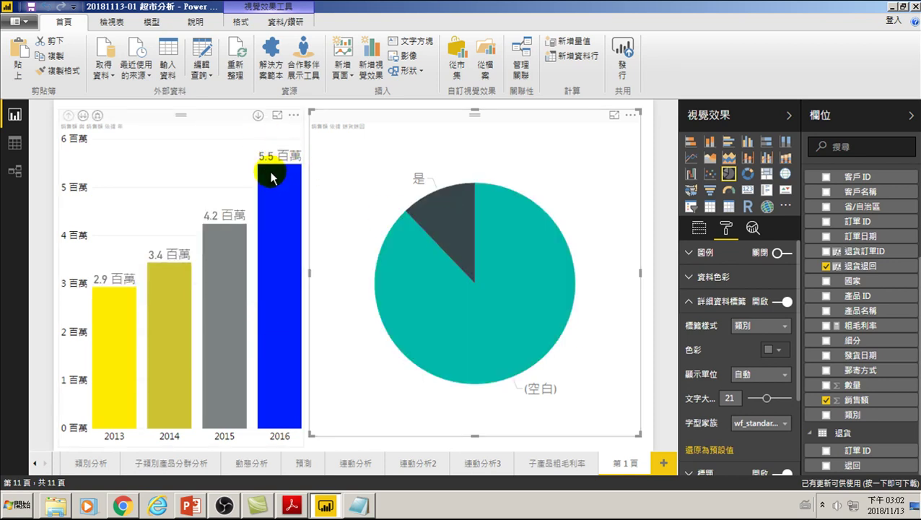
{"action": "mouse_move", "coordinate": [280, 216]}
{"action": "left_click", "coordinate": [440, 304]}
{"action": "left_click", "coordinate": [464, 224]}
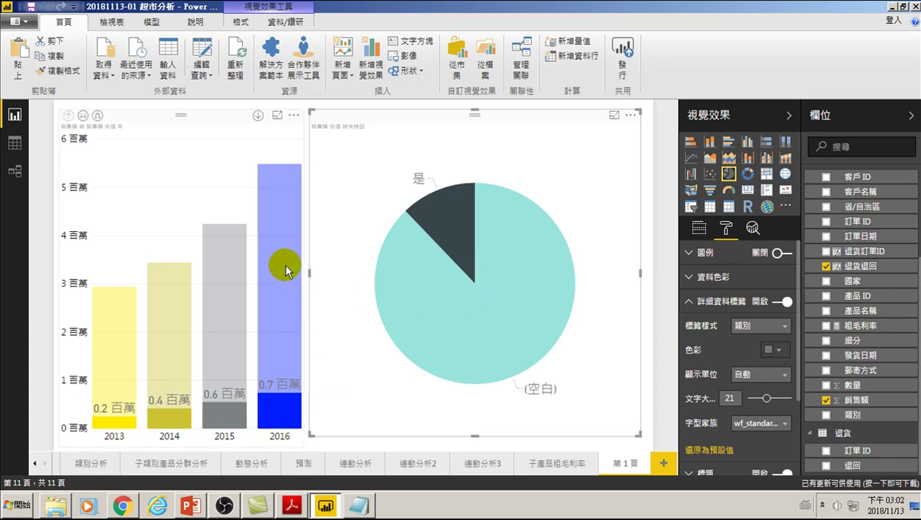
{"action": "left_click", "coordinate": [269, 429]}
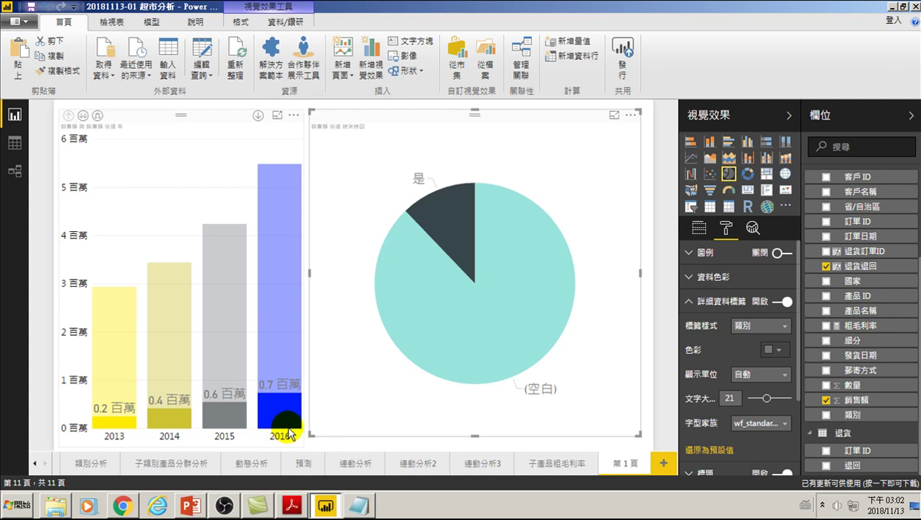
{"action": "left_click", "coordinate": [470, 322]}
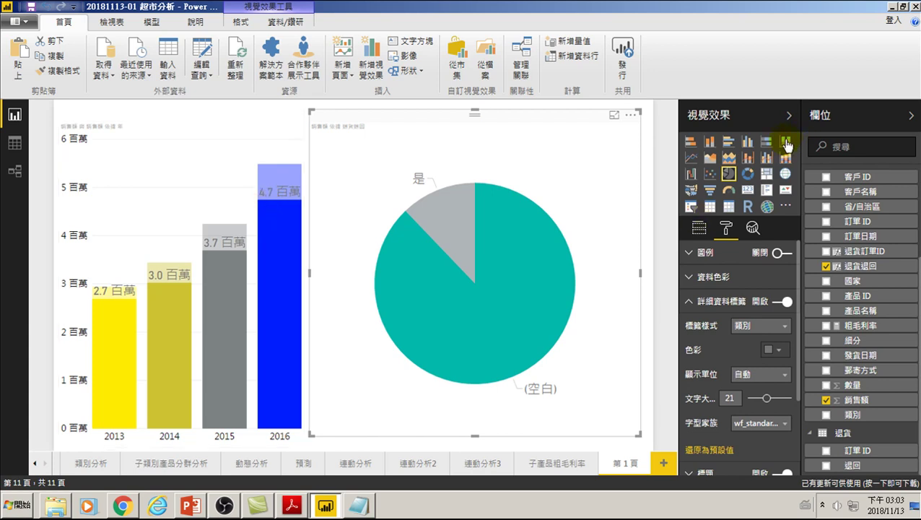
Step: Change the yearly sales chart to 100% stacked columns showing returned shares 8.50%–13.52%
{"action": "left_click", "coordinate": [209, 147]}
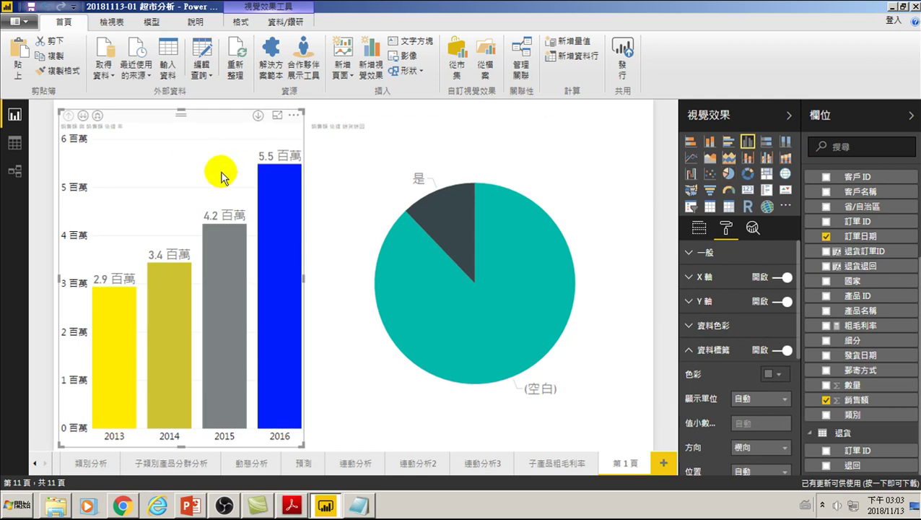
{"action": "left_click", "coordinate": [785, 142]}
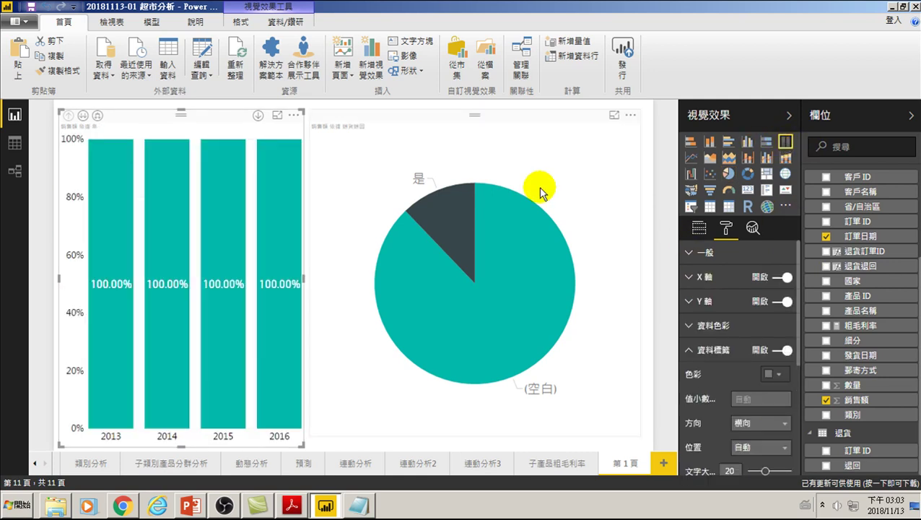
{"action": "left_click", "coordinate": [433, 239]}
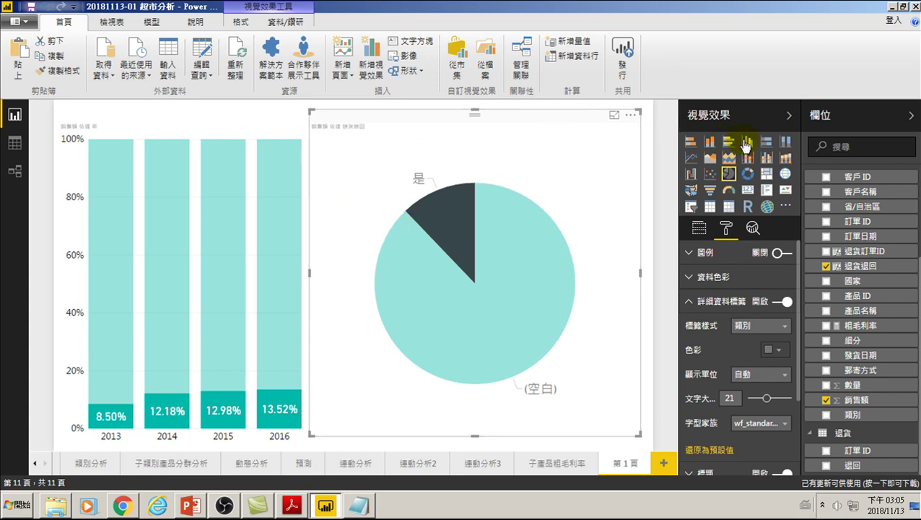
{"action": "left_click", "coordinate": [205, 124]}
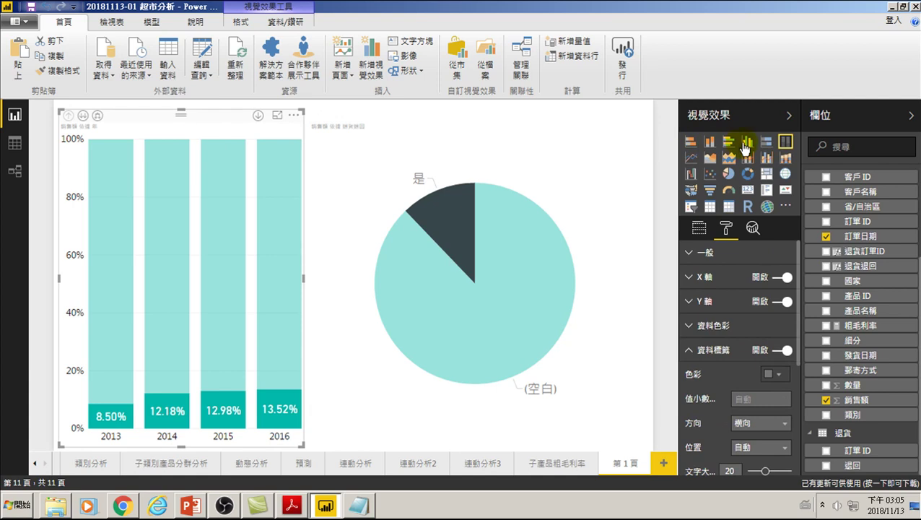
Step: Revert the yearly chart to clustered columns, test pie cross-filtering, and clear it to show 2.9–5.5 百萬
{"action": "left_click", "coordinate": [747, 143]}
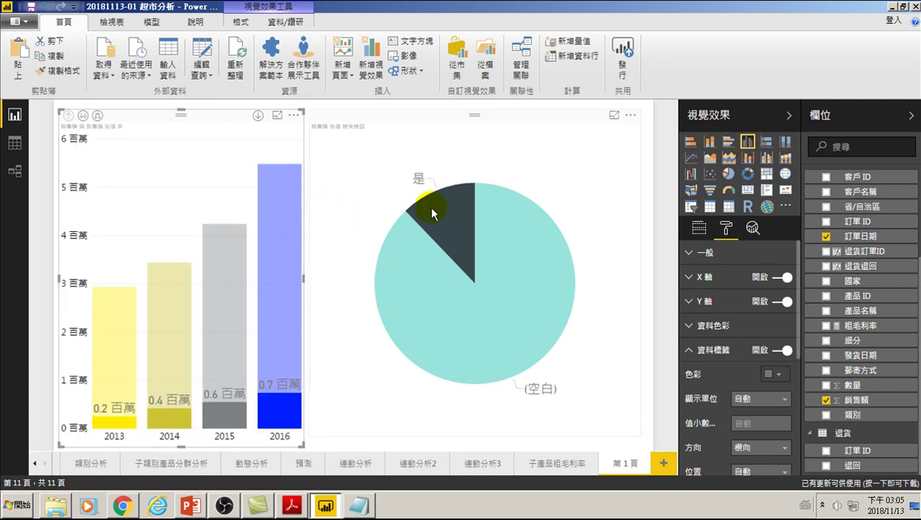
{"action": "left_click", "coordinate": [415, 215]}
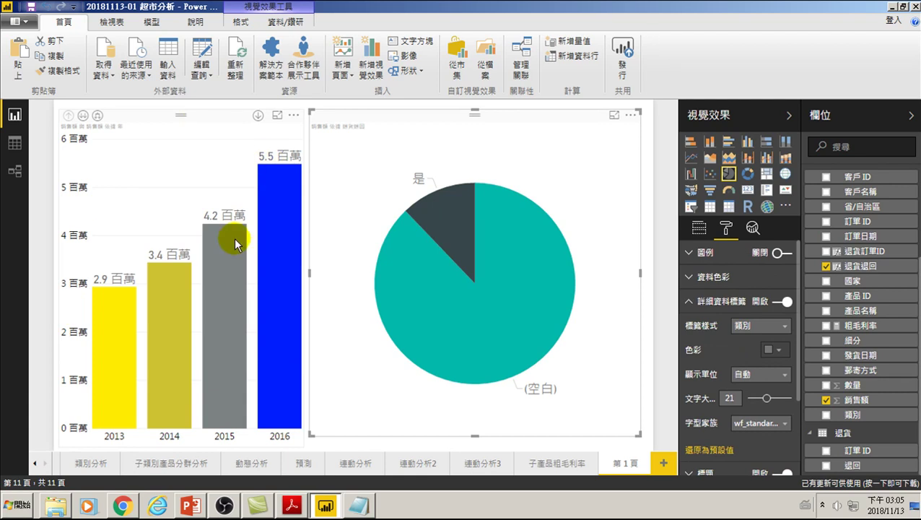
{"action": "left_click", "coordinate": [495, 327]}
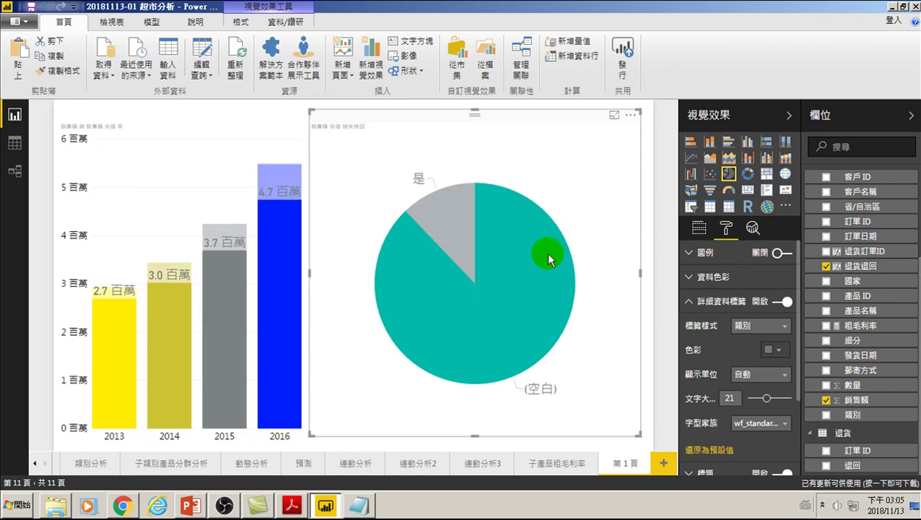
{"action": "mouse_move", "coordinate": [280, 289]}
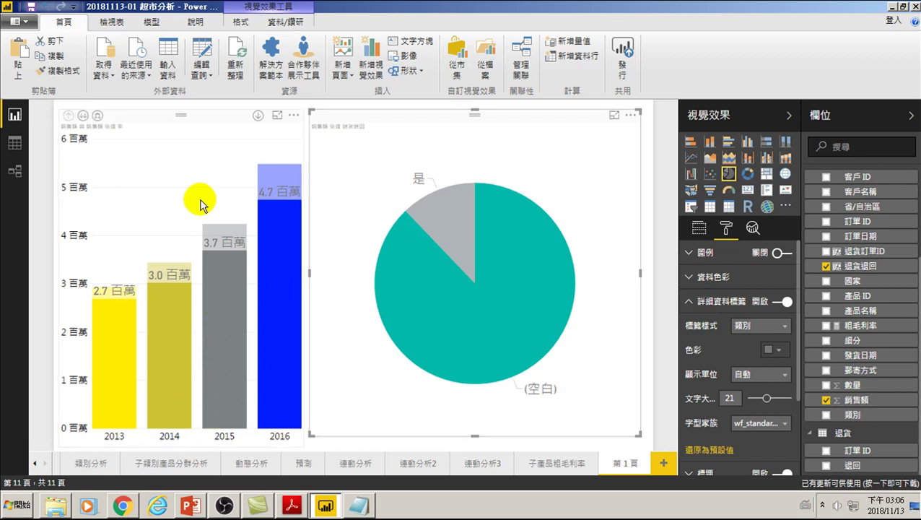
{"action": "left_click", "coordinate": [383, 263]}
{"action": "left_click", "coordinate": [414, 275]}
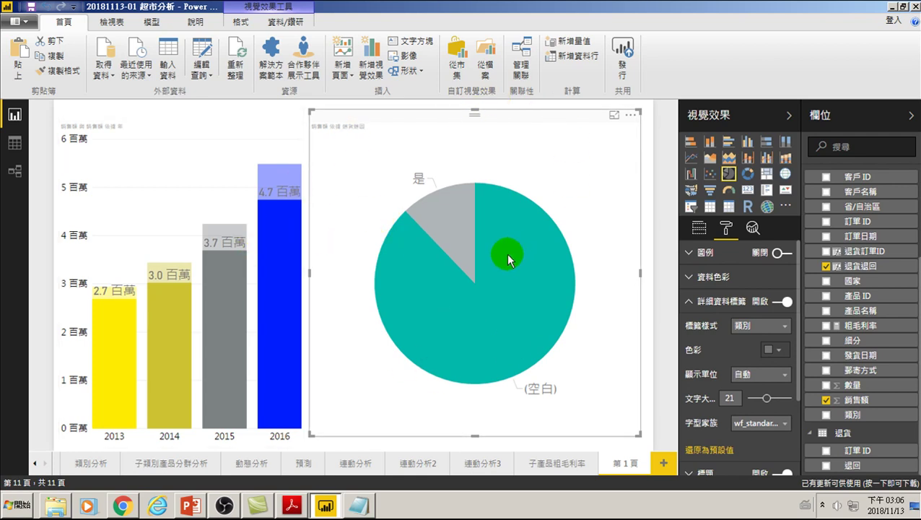
{"action": "left_click", "coordinate": [538, 181]}
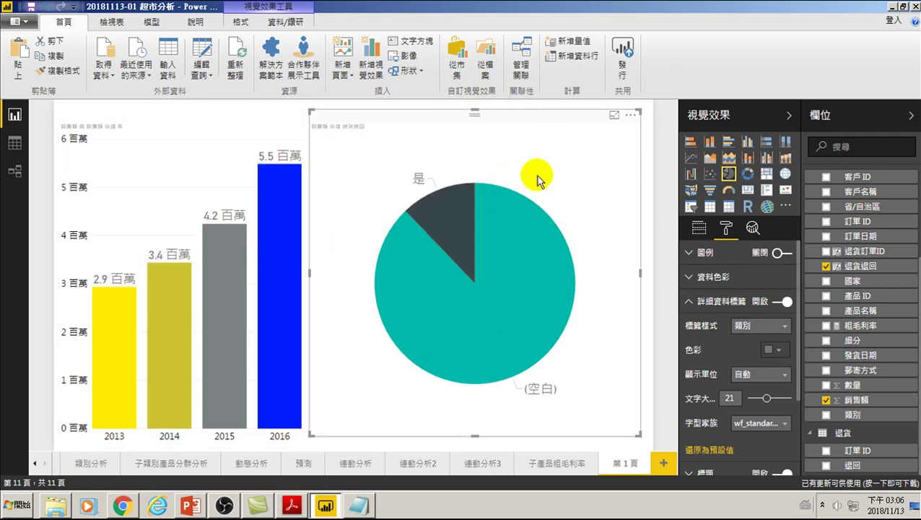
Step: Replace the old pie with an enlarged pie of 銷售額 by 退貨退回 legend
{"action": "key", "text": "Delete"}
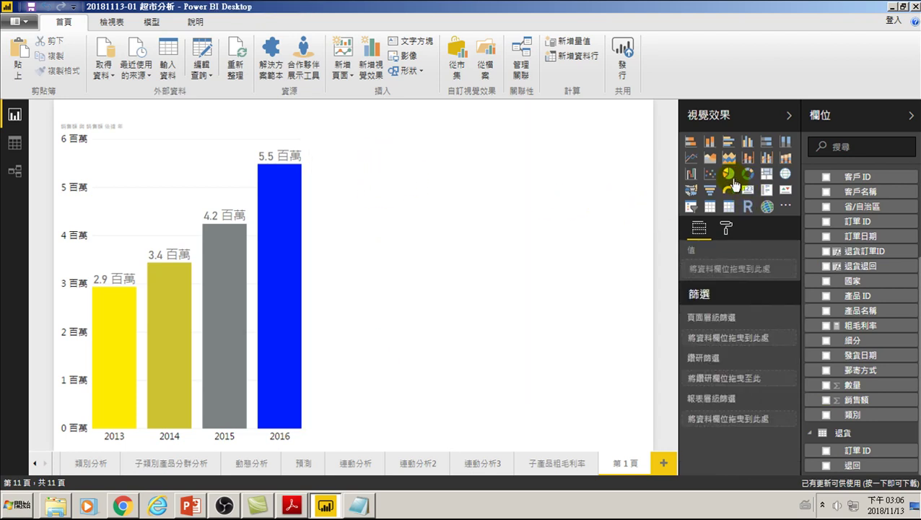
{"action": "left_click", "coordinate": [728, 174]}
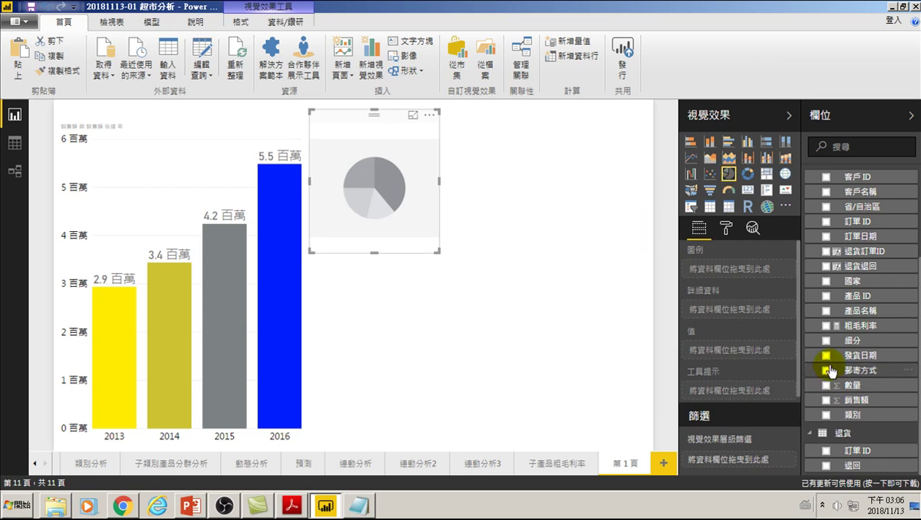
{"action": "left_click", "coordinate": [827, 266]}
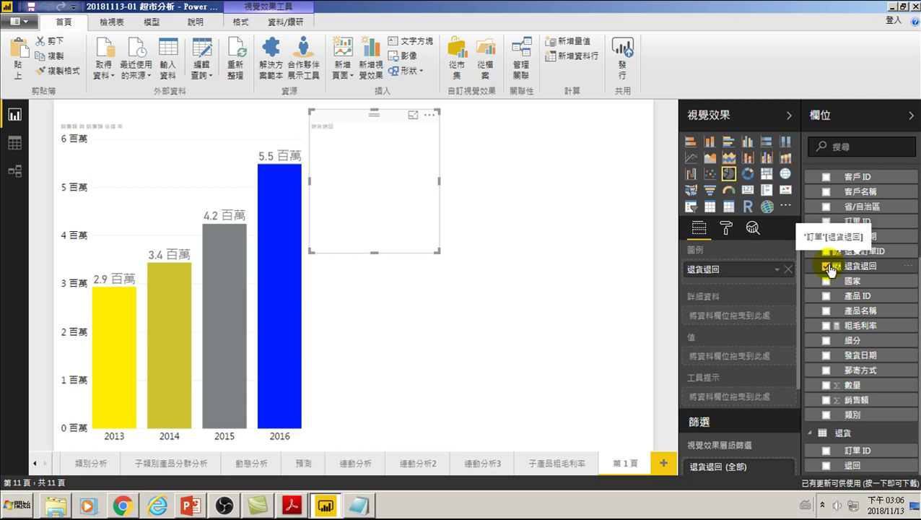
{"action": "left_click", "coordinate": [827, 400]}
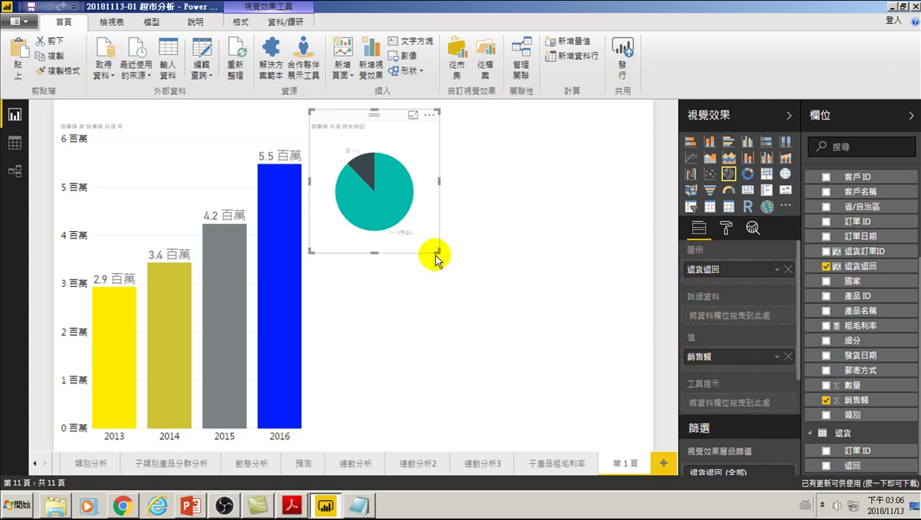
{"action": "left_click_drag", "start_coordinate": [436, 251], "coordinate": [641, 439]}
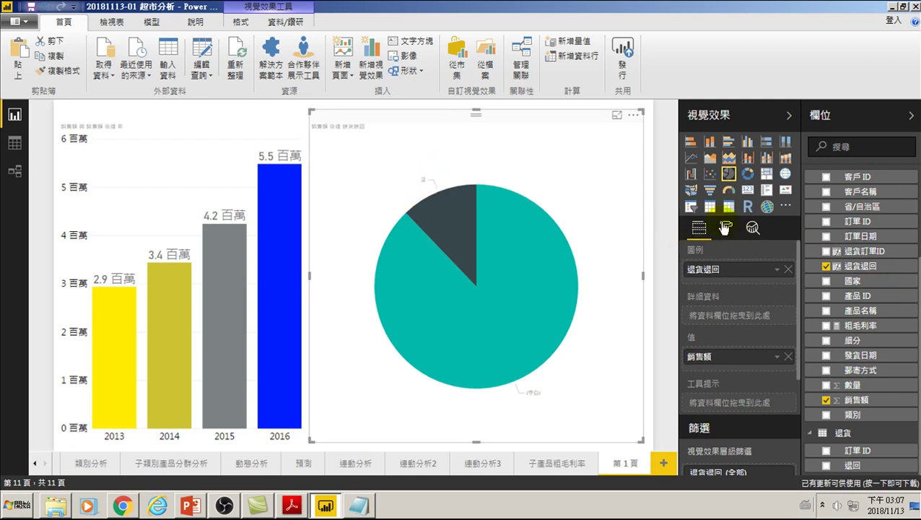
Step: Set the pie's label style to 所有詳細資料標籤, showing 1.96 百萬 (12.17%) and 14.16 百萬 (87.83%)
{"action": "left_click", "coordinate": [725, 229]}
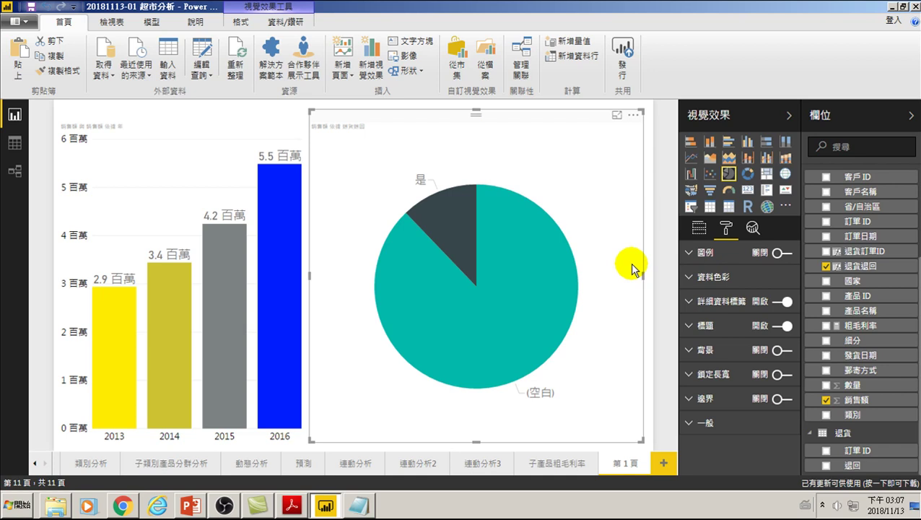
{"action": "left_click", "coordinate": [550, 304]}
{"action": "left_click", "coordinate": [482, 311]}
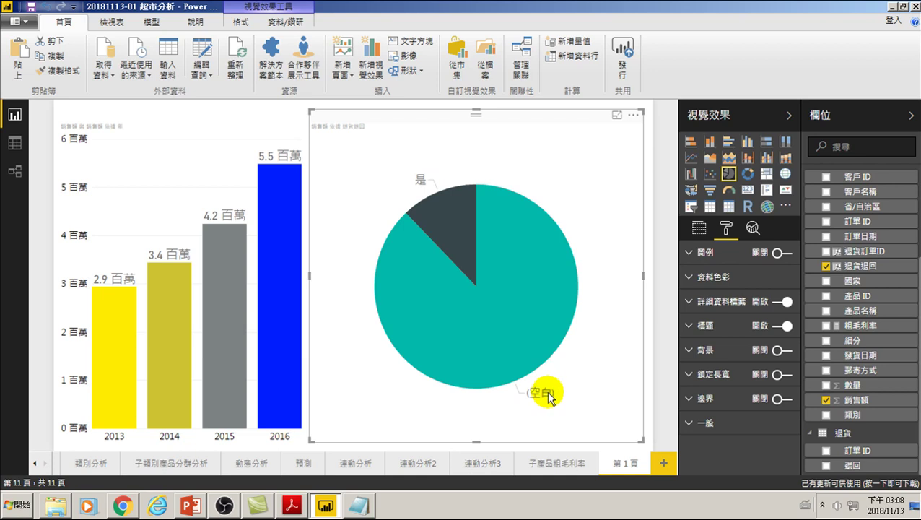
{"action": "left_click", "coordinate": [508, 370]}
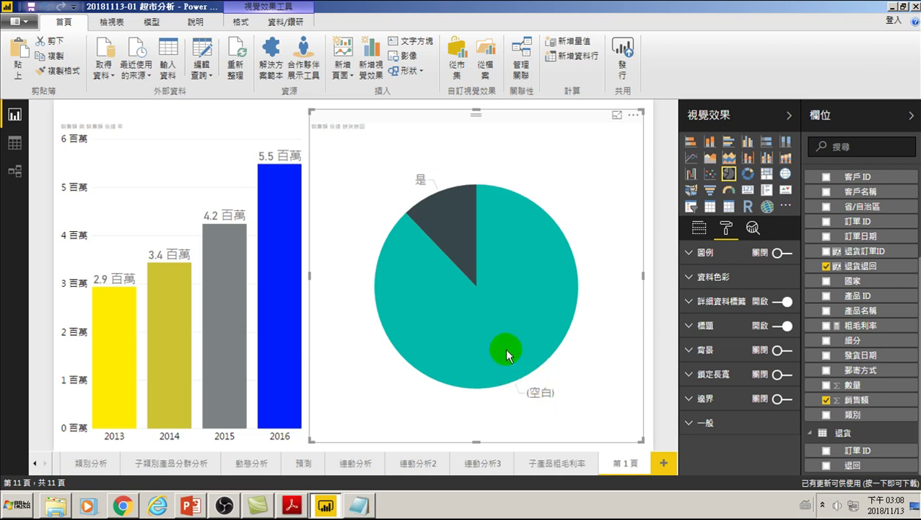
{"action": "left_click", "coordinate": [726, 229]}
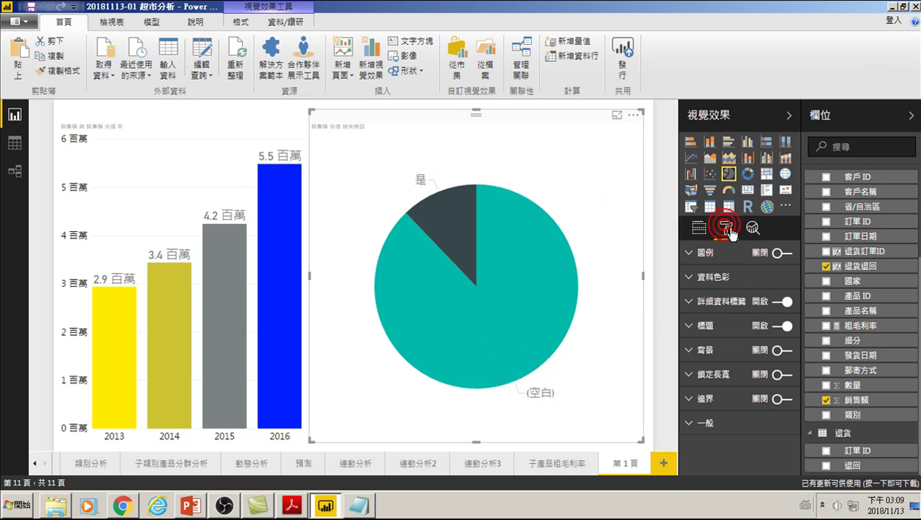
{"action": "left_click", "coordinate": [691, 299]}
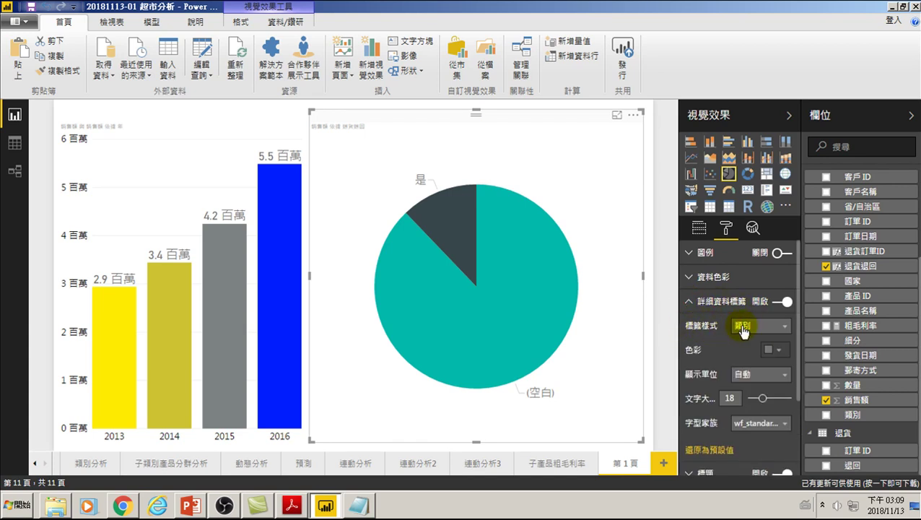
{"action": "left_click", "coordinate": [759, 326]}
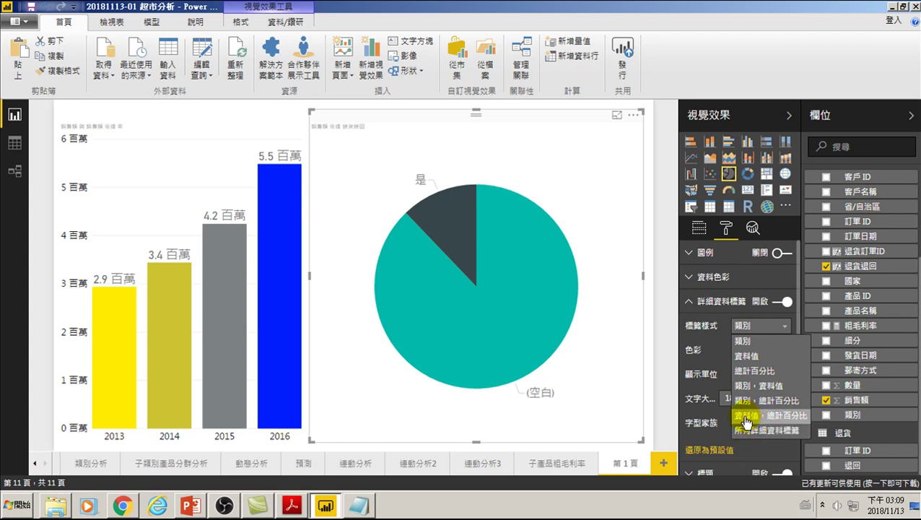
{"action": "left_click", "coordinate": [751, 433]}
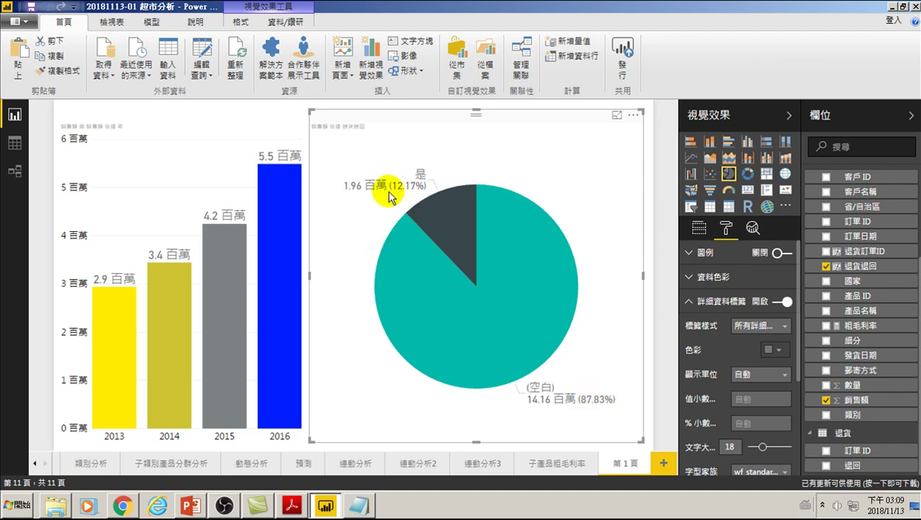
{"action": "mouse_move", "coordinate": [271, 185]}
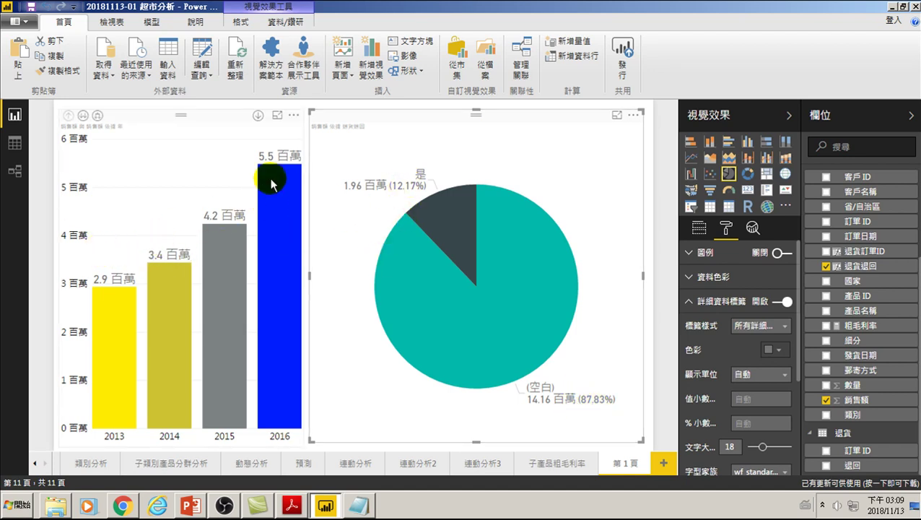
Step: Make the yearly sales chart 100% stacked columns and highlight the returned (是) share
{"action": "left_click", "coordinate": [205, 137]}
{"action": "left_click", "coordinate": [785, 141]}
{"action": "mouse_move", "coordinate": [109, 303]}
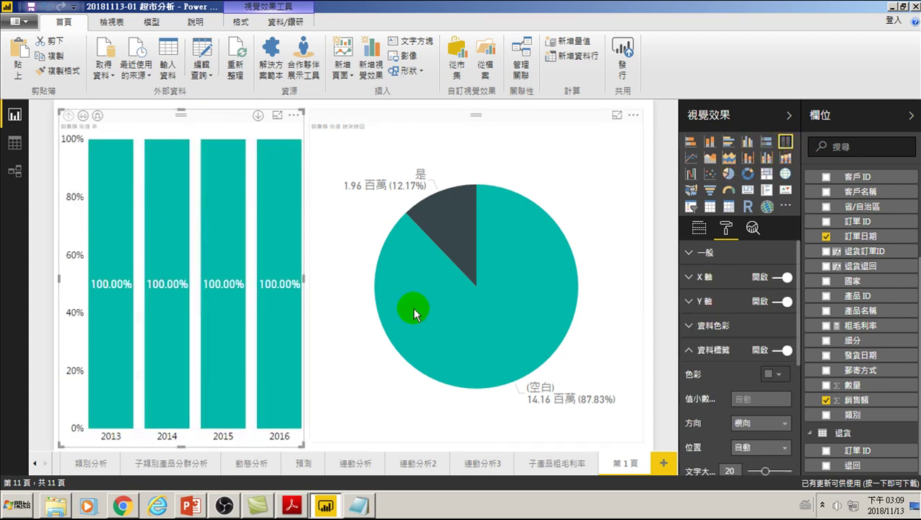
{"action": "left_click", "coordinate": [454, 221]}
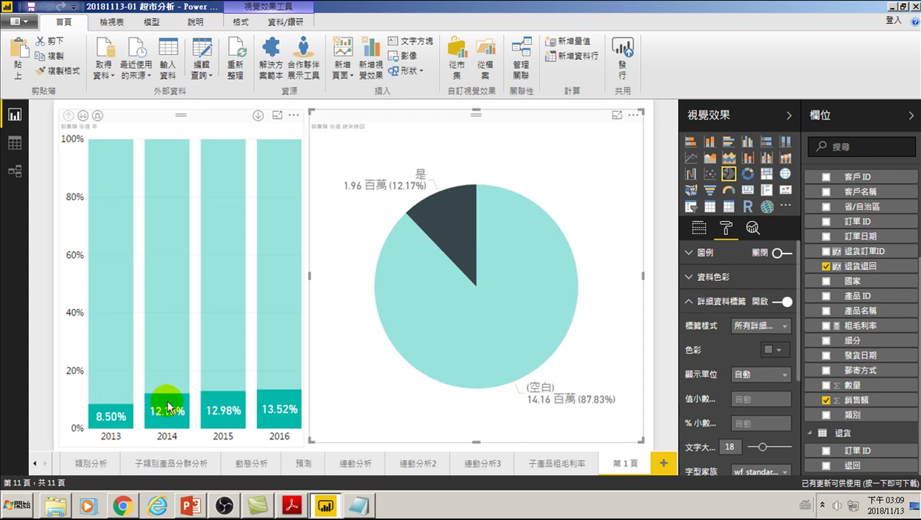
Step: Expand the constant line settings in the Analytics pane for the stacked column chart
{"action": "left_click", "coordinate": [753, 228]}
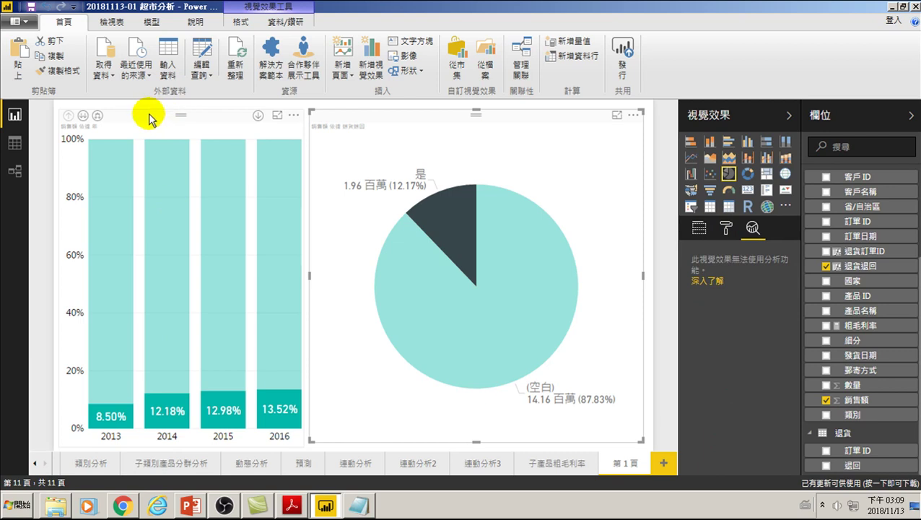
{"action": "left_click", "coordinate": [149, 340]}
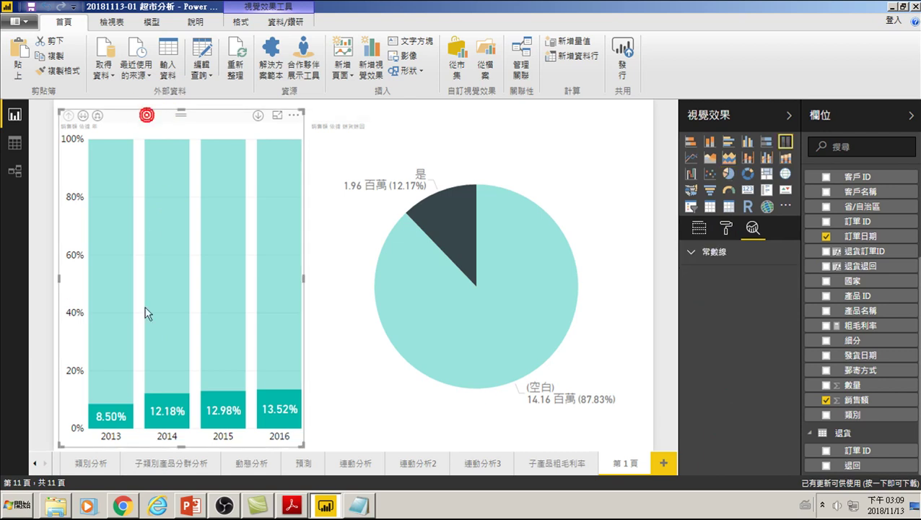
{"action": "left_click", "coordinate": [693, 254]}
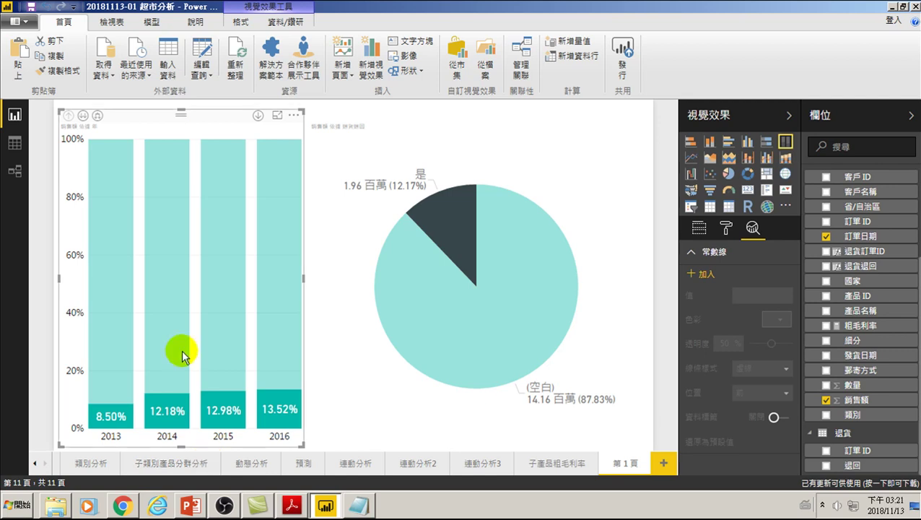
Step: Highlight the not-returned (空白) pie slice, showing yearly shares from 91.50% down to 86.48%
{"action": "double_click", "coordinate": [622, 463]}
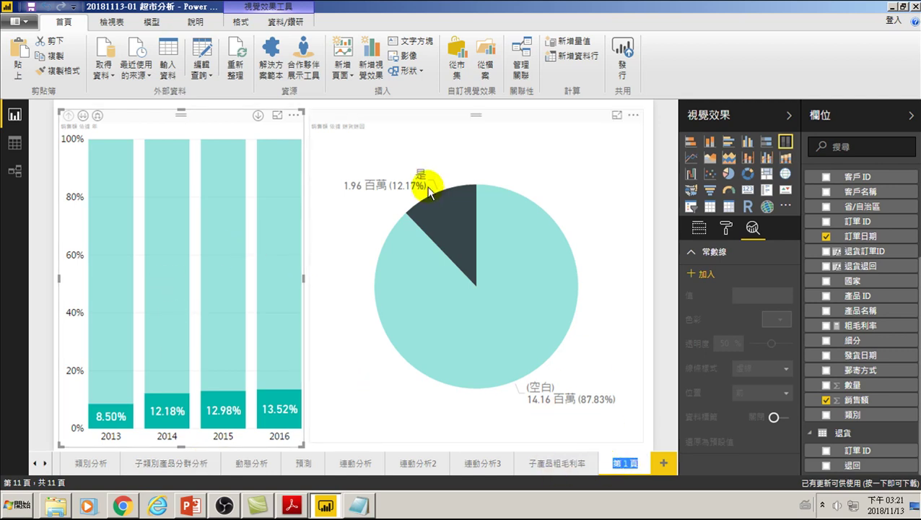
{"action": "left_click", "coordinate": [522, 315]}
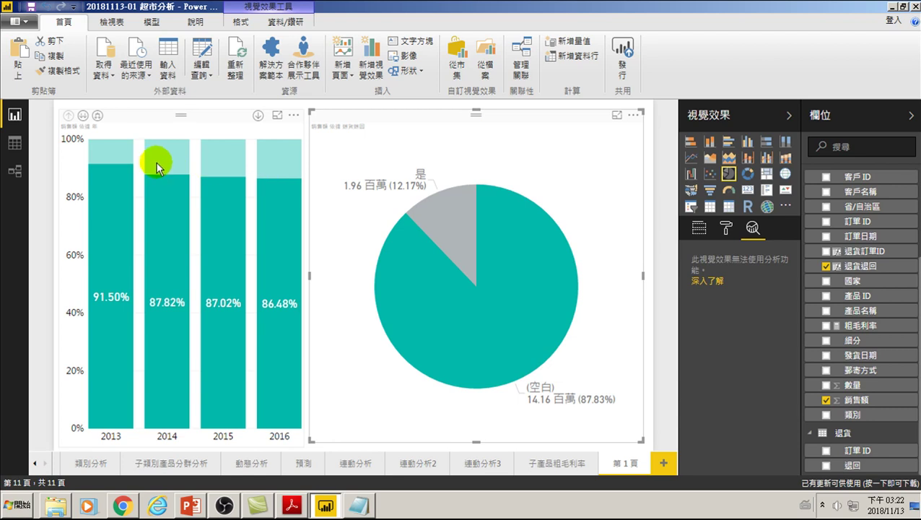
{"action": "left_click", "coordinate": [116, 158]}
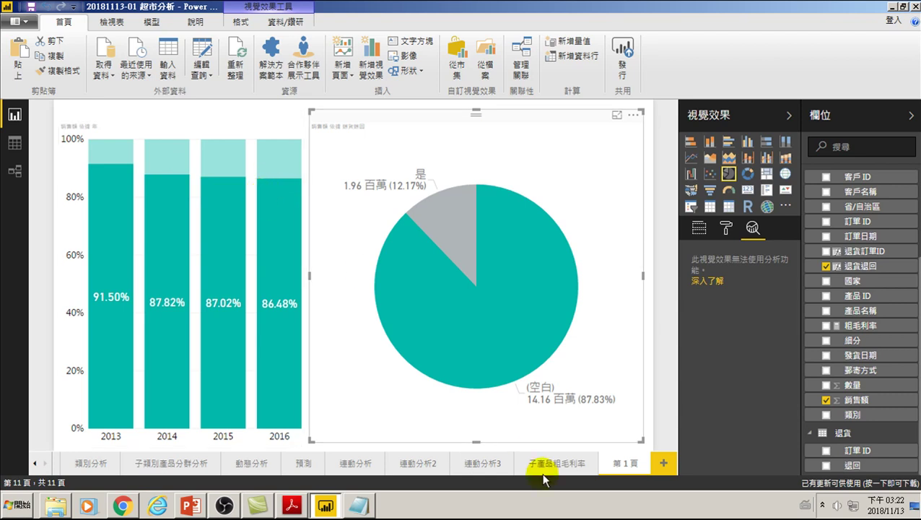
Step: Replace the page name 第1頁 with 銷售退回計算, typed with Chinese input
{"action": "key", "text": "BackSpace"}
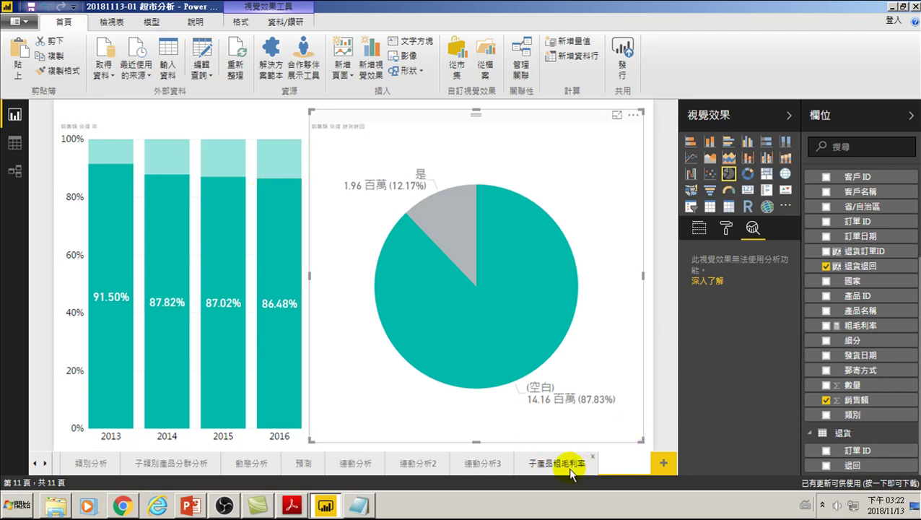
{"action": "key", "text": "ctrl+space"}
{"action": "type", "text": "og"}
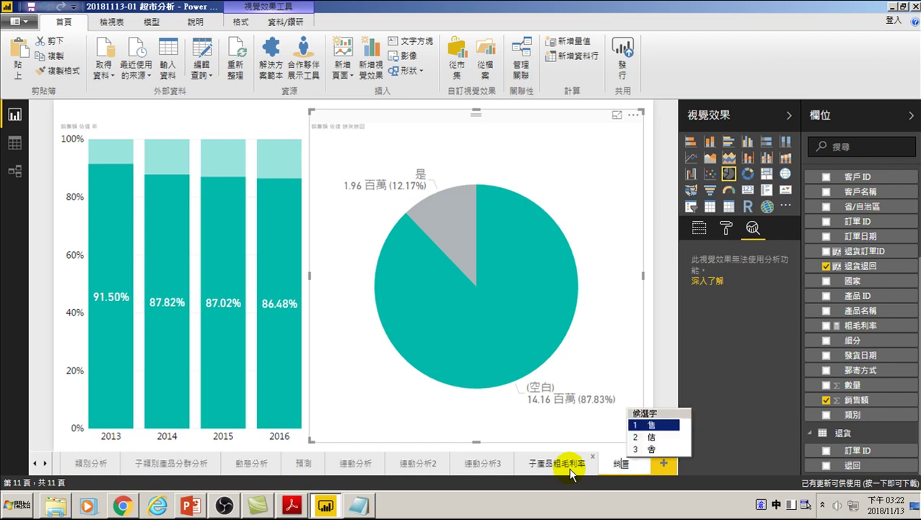
{"action": "type", "text": "售退回計"}
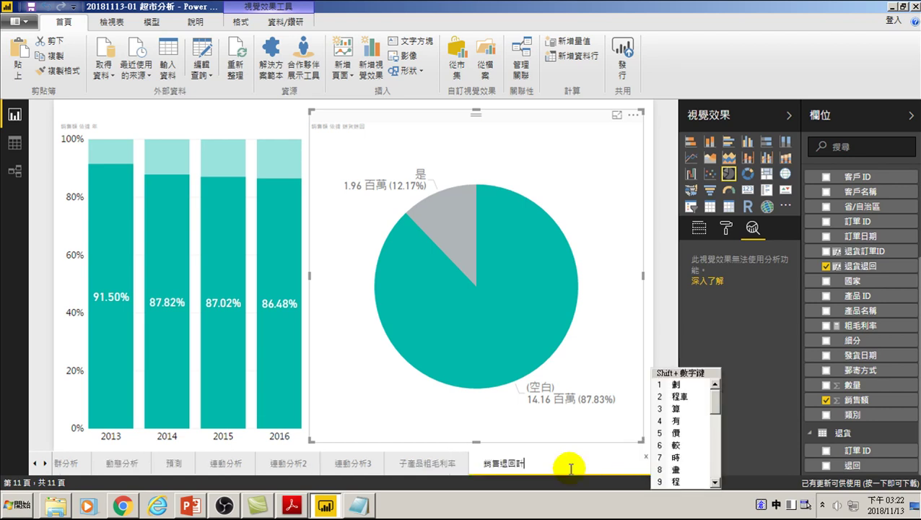
{"action": "type", "text": "算"}
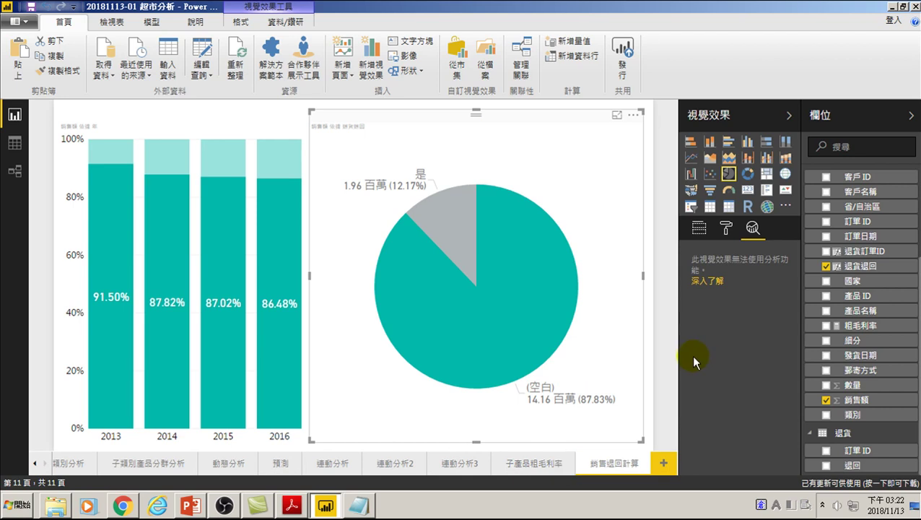
{"action": "scroll", "coordinate": [859, 224], "scroll_direction": "up", "scroll_amount": 3}
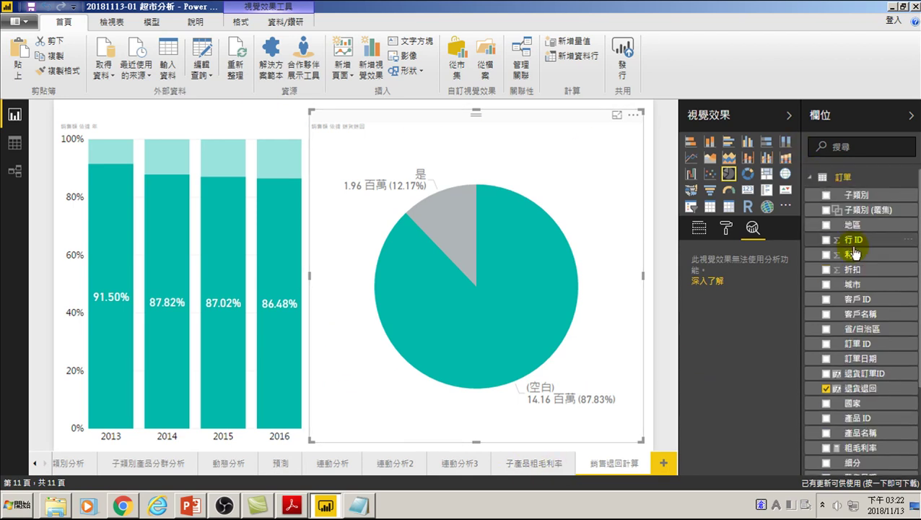